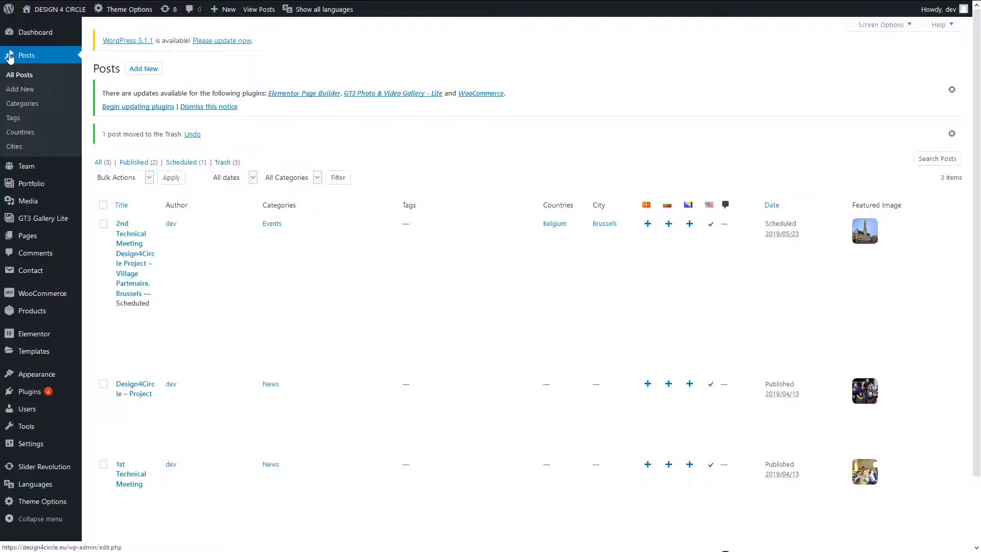
# Clone the published "Design4Circle – Project" post from the posts list
pyautogui.scroll(-1, 442, 136)
pyautogui.scroll(-1, 442, 136)
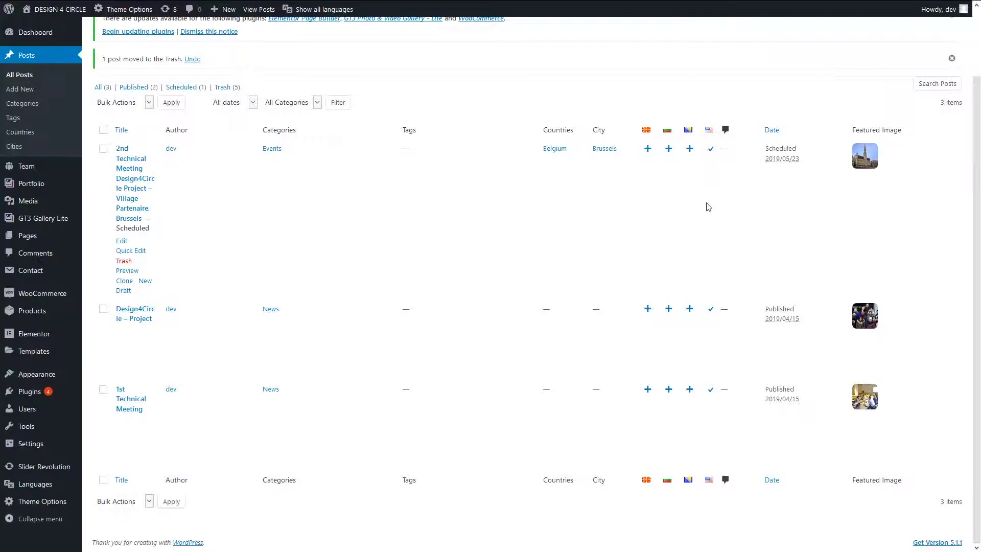
pyautogui.scroll(1, 700, 209)
pyautogui.scroll(-1, 705, 200)
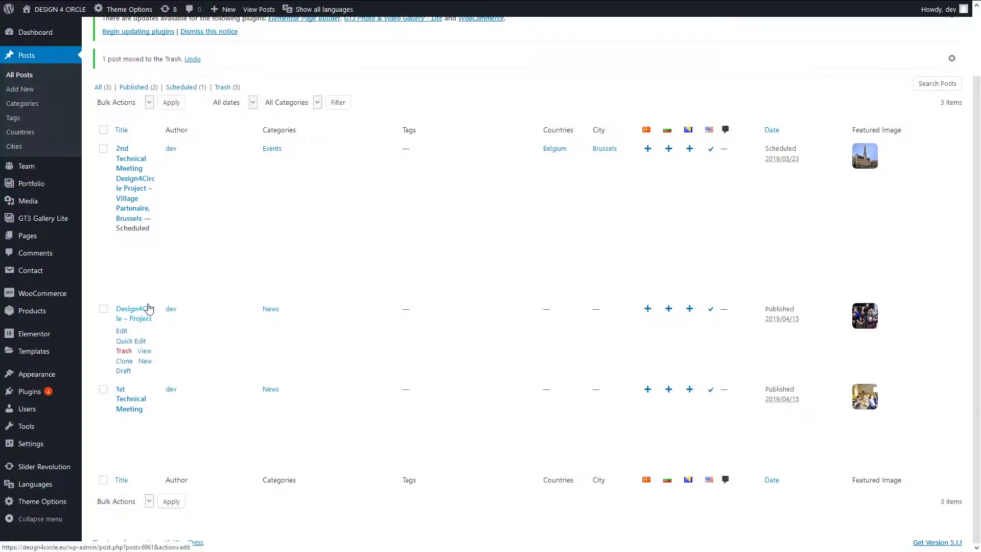
pyautogui.click(129, 362)
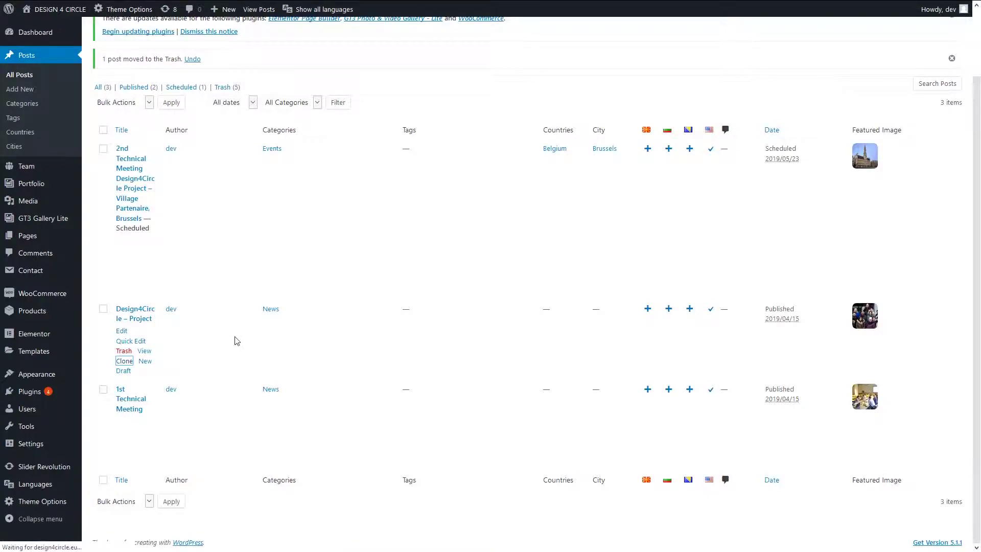
# Open the draft copy of the "Design4Circle – Project" post for editing
pyautogui.scroll(-1, 148, 372)
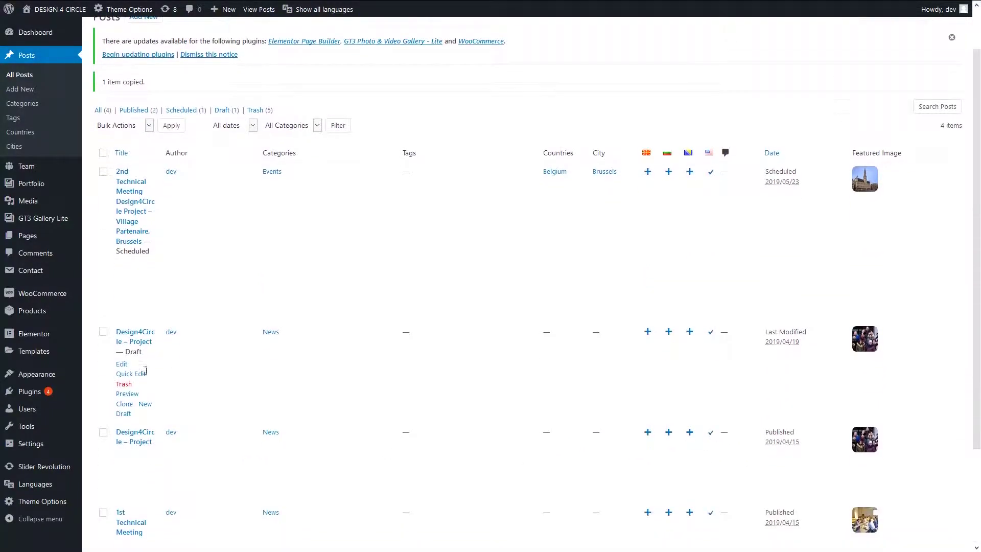
pyautogui.moveTo(126, 352); pyautogui.dragTo(146, 356)
pyautogui.click(150, 359)
pyautogui.click(147, 344)
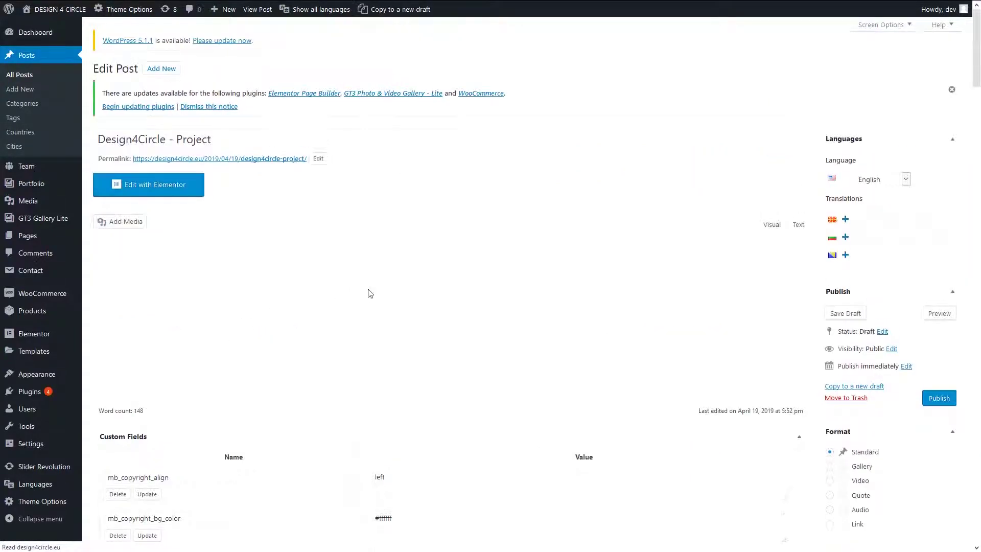
# Set the post's language to Македонски and link "Design4Circle - Project" as its English translation
pyautogui.click(906, 179)
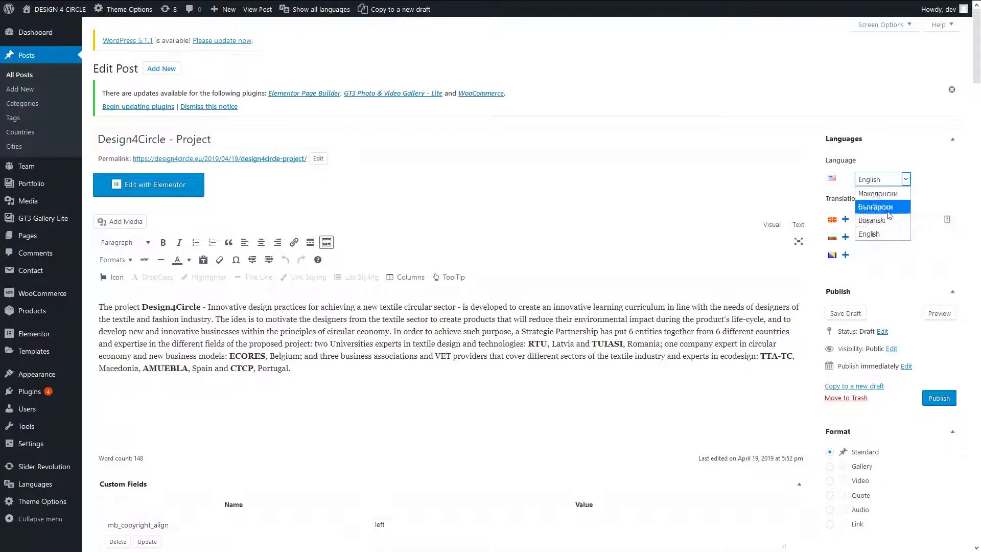
pyautogui.click(889, 194)
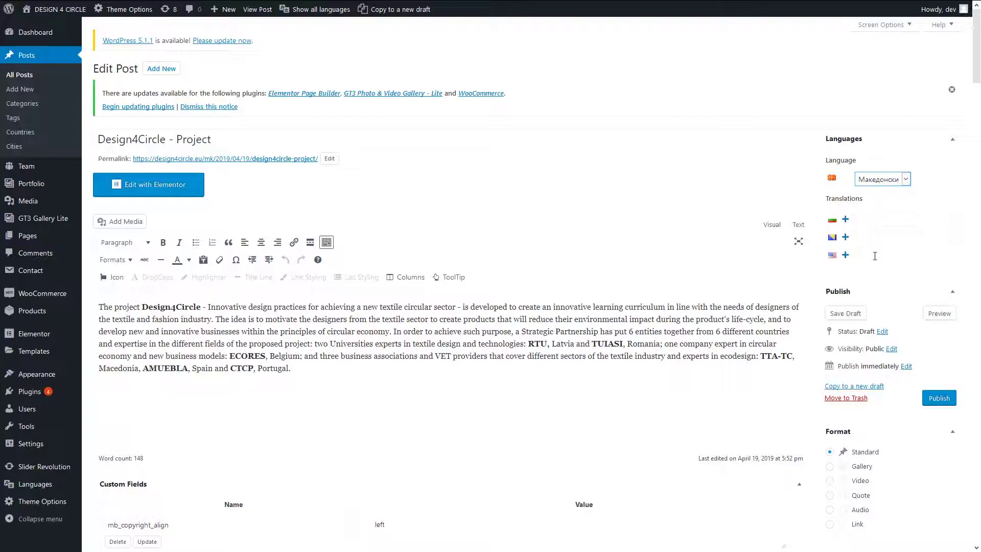
pyautogui.click(874, 256)
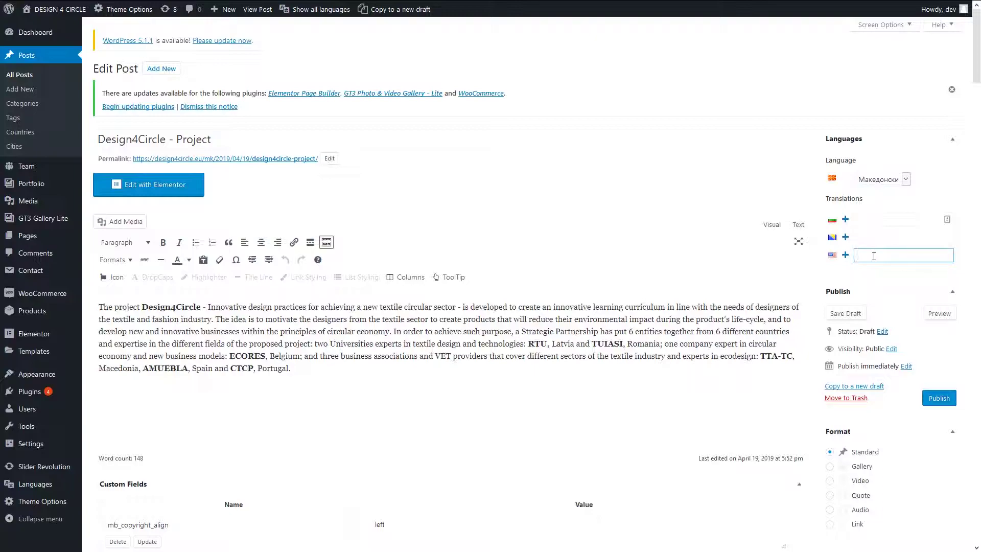
pyautogui.write('des')
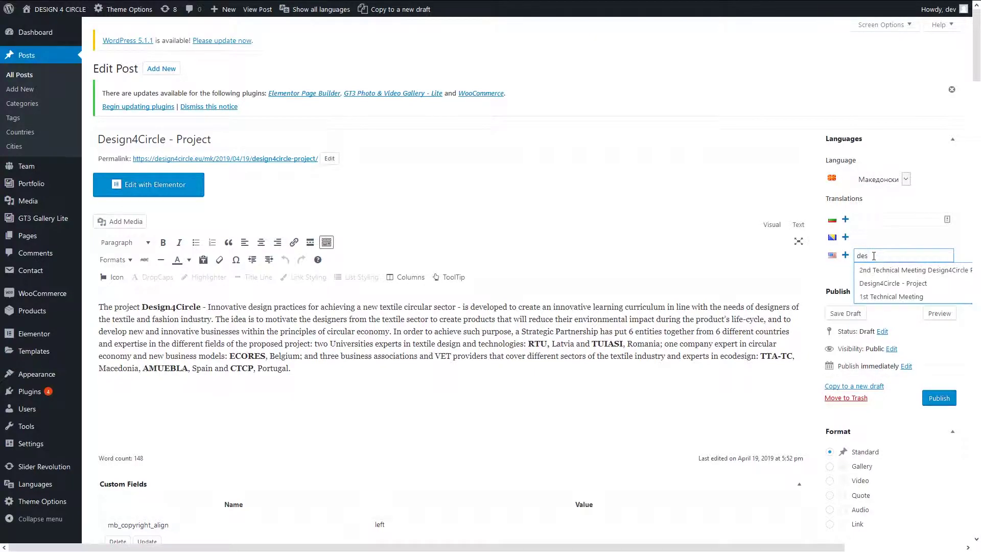
pyautogui.click(881, 284)
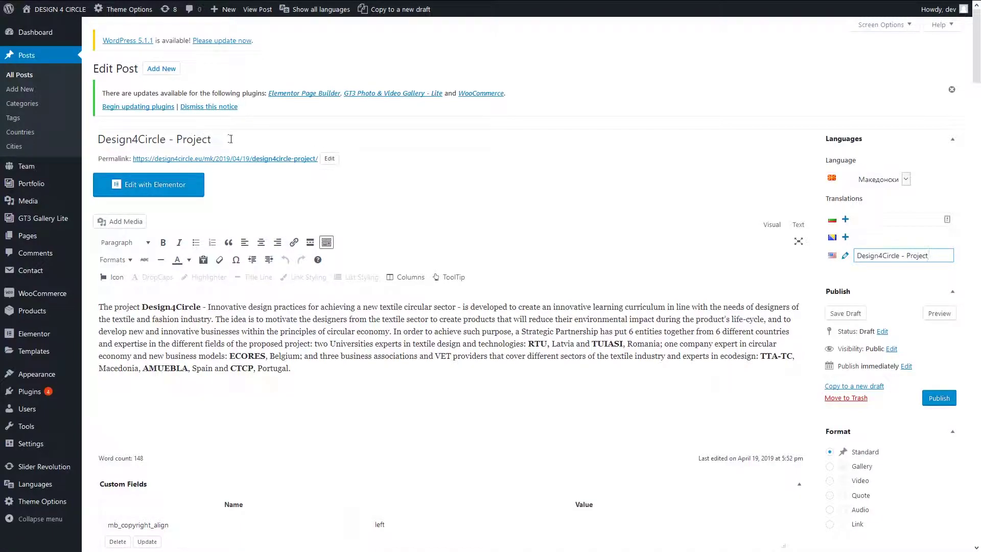
# Change the post title to "Design4Circle - Проект"
pyautogui.moveTo(251, 139); pyautogui.dragTo(176, 137)
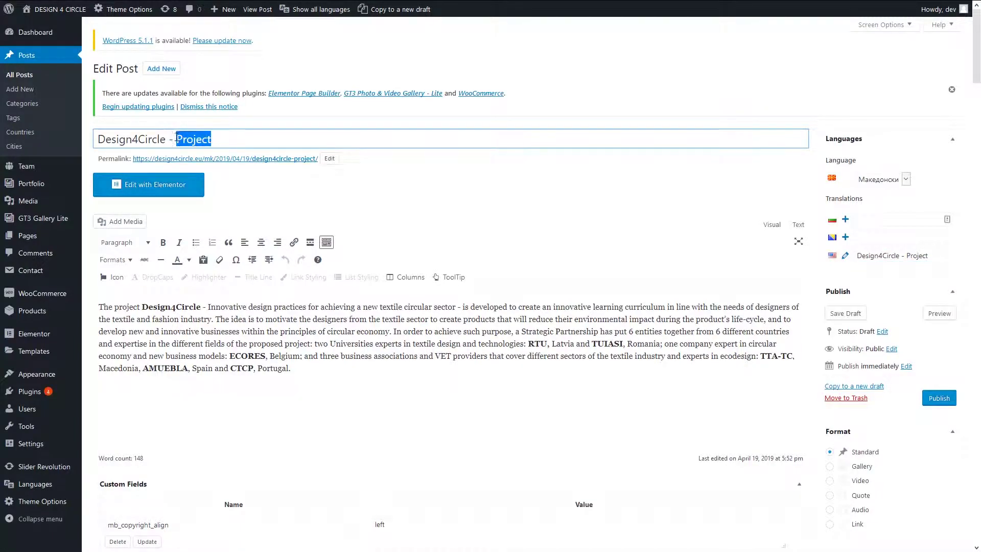
pyautogui.press('BackSpace')
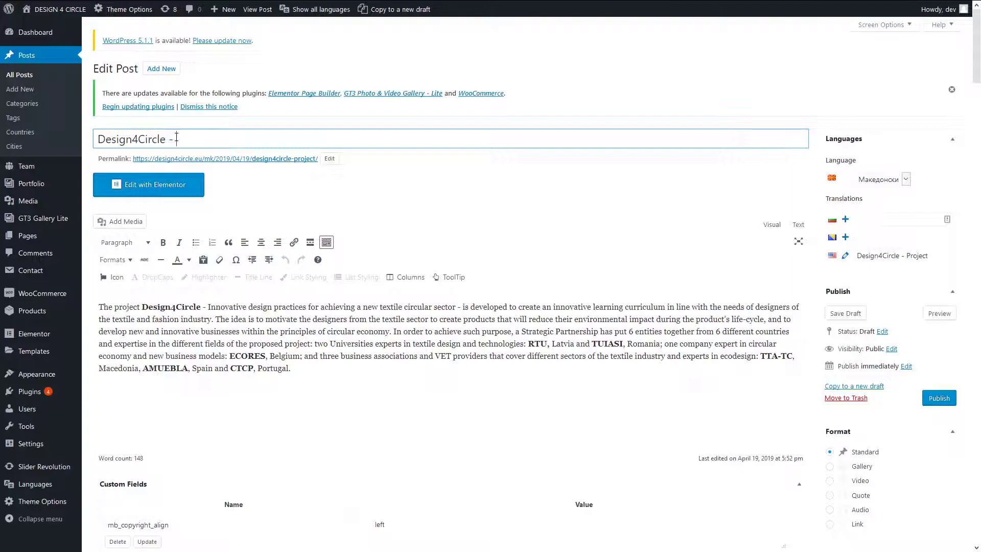
pyautogui.write('Проект')
pyautogui.moveTo(176, 139); pyautogui.dragTo(203, 140)
pyautogui.click(203, 140)
# Add the word "нешто" at the end of the post's body text and publish the post
pyautogui.click(310, 378)
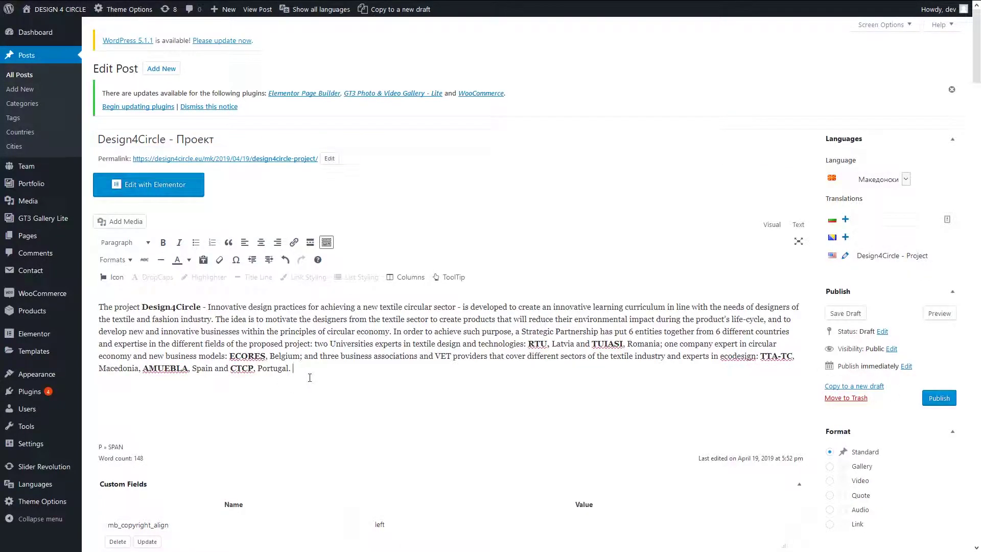
pyautogui.write('нешто')
pyautogui.click(938, 397)
pyautogui.click(938, 399)
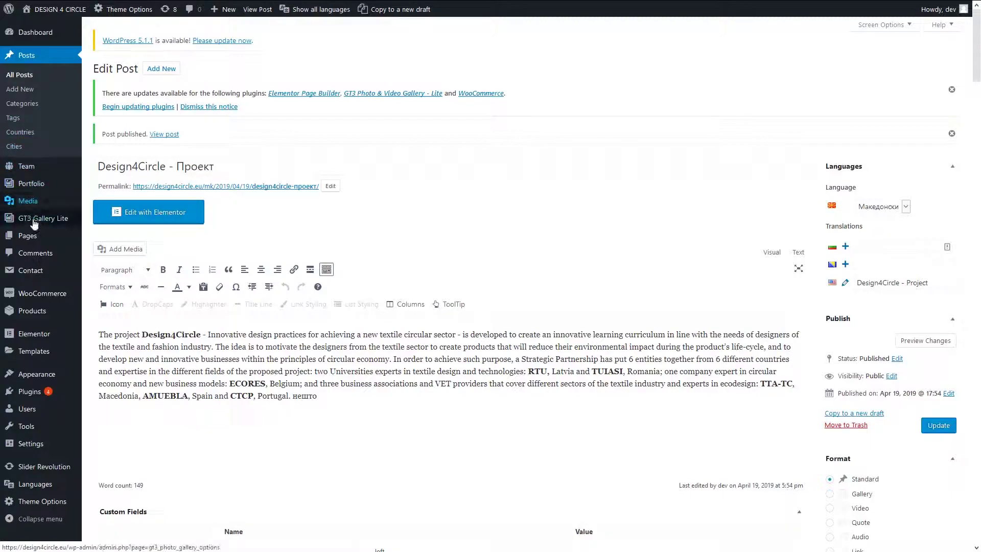
# Go to the list of all pages and clone the front page "Homepage"
pyautogui.moveTo(34, 243)
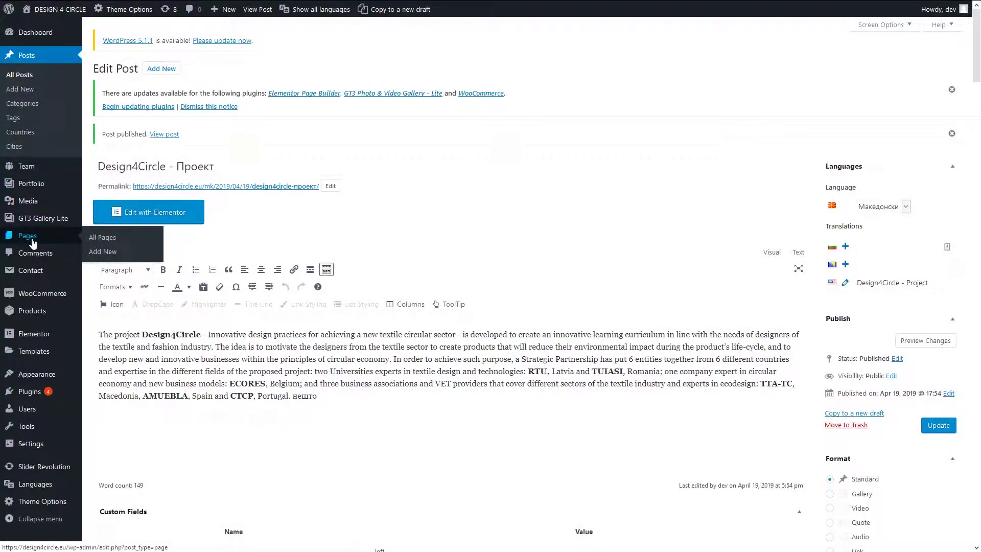
pyautogui.click(33, 240)
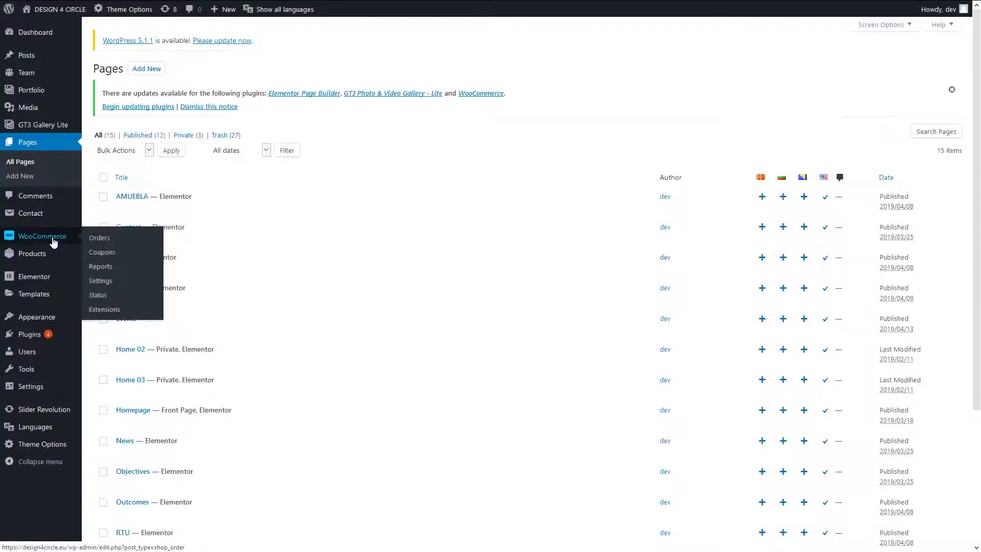
pyautogui.scroll(-1, 371, 197)
pyautogui.scroll(-3, 370, 198)
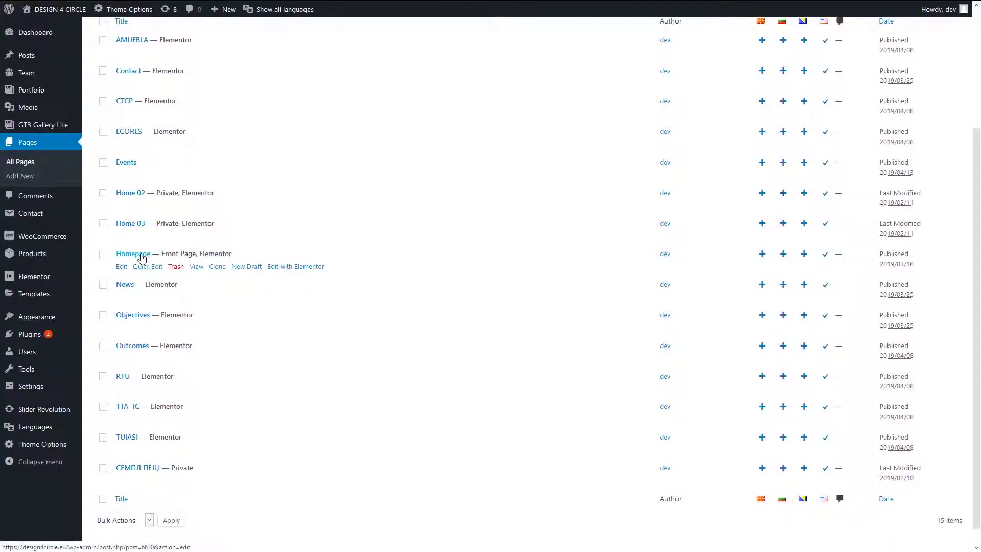
pyautogui.click(218, 266)
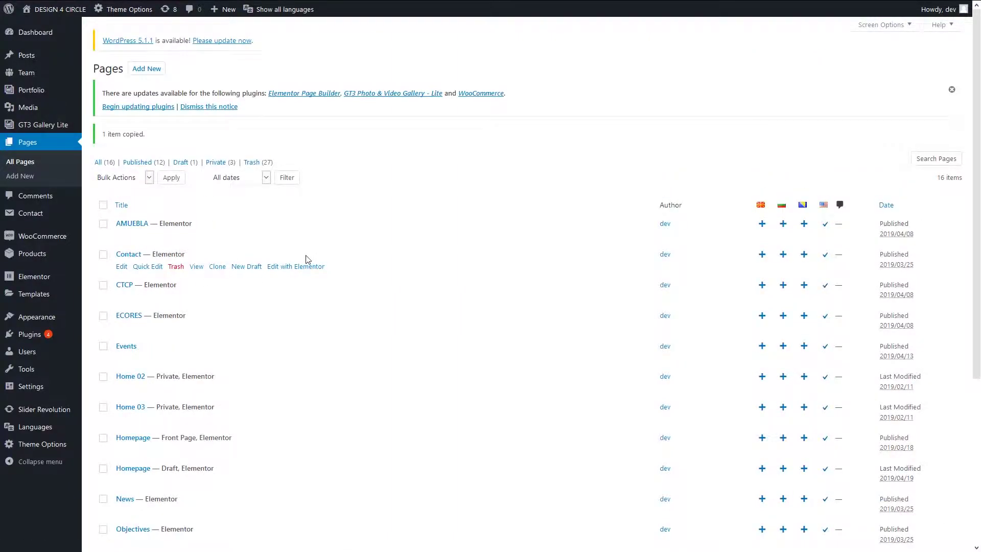
# Open the draft copy of "Homepage" for editing
pyautogui.scroll(-1, 303, 233)
pyautogui.scroll(-3, 303, 232)
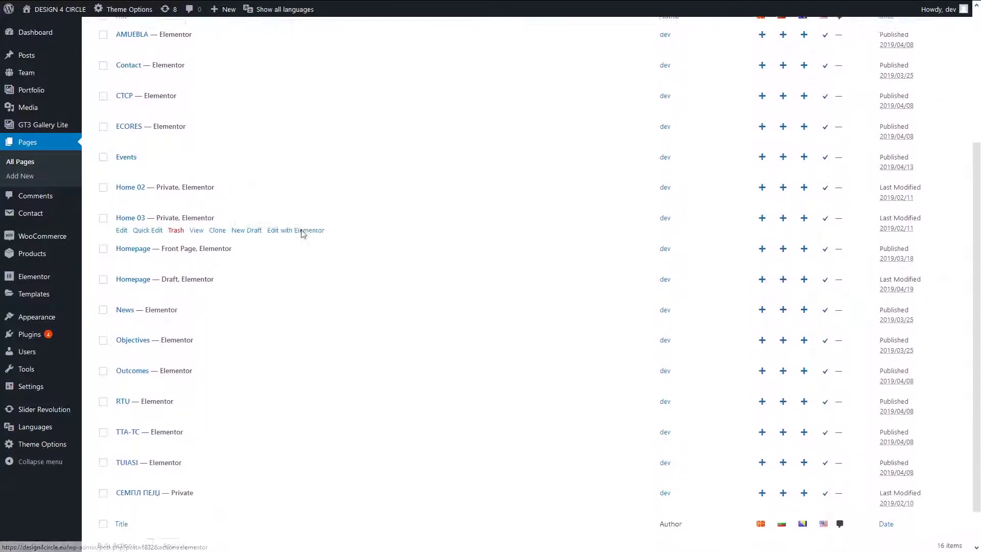
pyautogui.moveTo(170, 259); pyautogui.dragTo(209, 258)
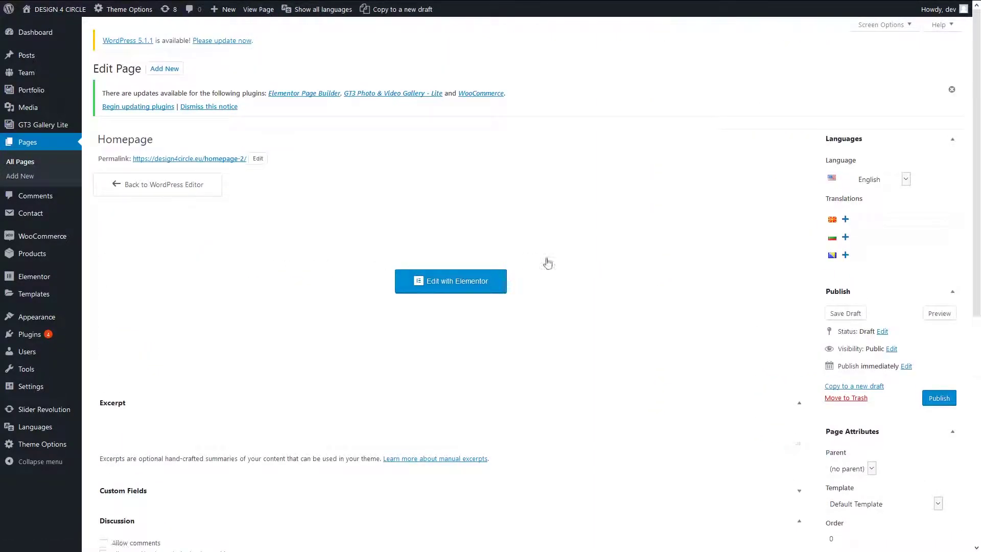
# Set the page's language to Македонски and link "Homepage" as its English translation
pyautogui.click(905, 178)
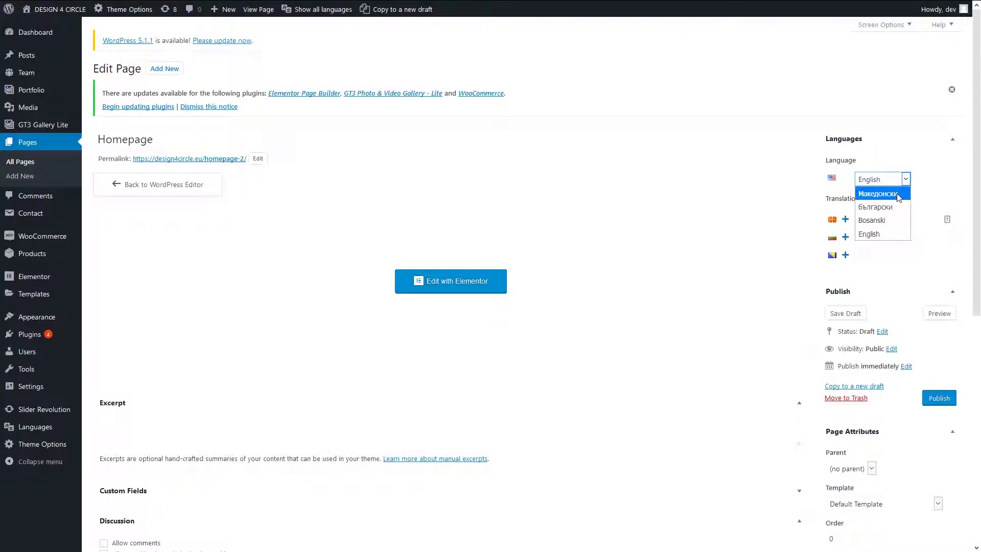
pyautogui.click(898, 198)
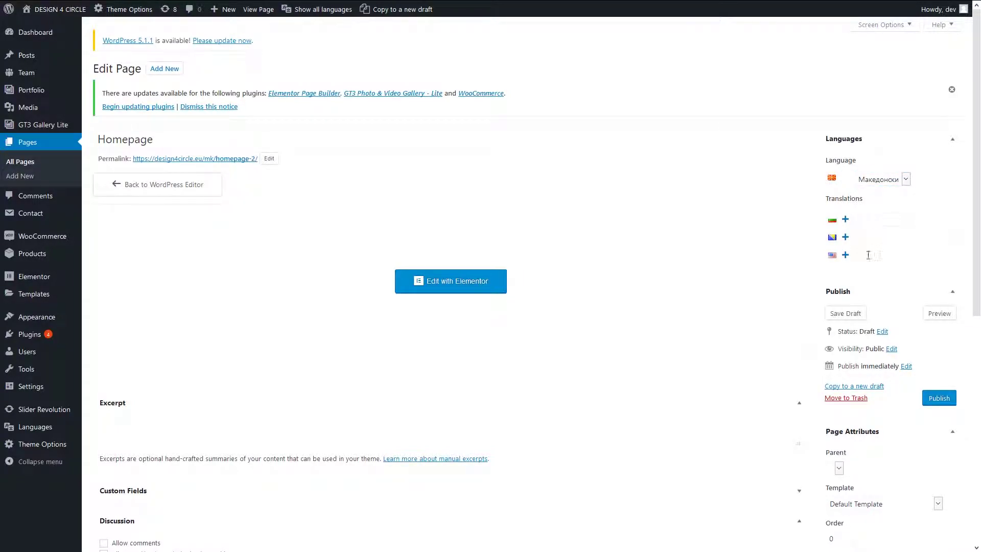
pyautogui.click(869, 257)
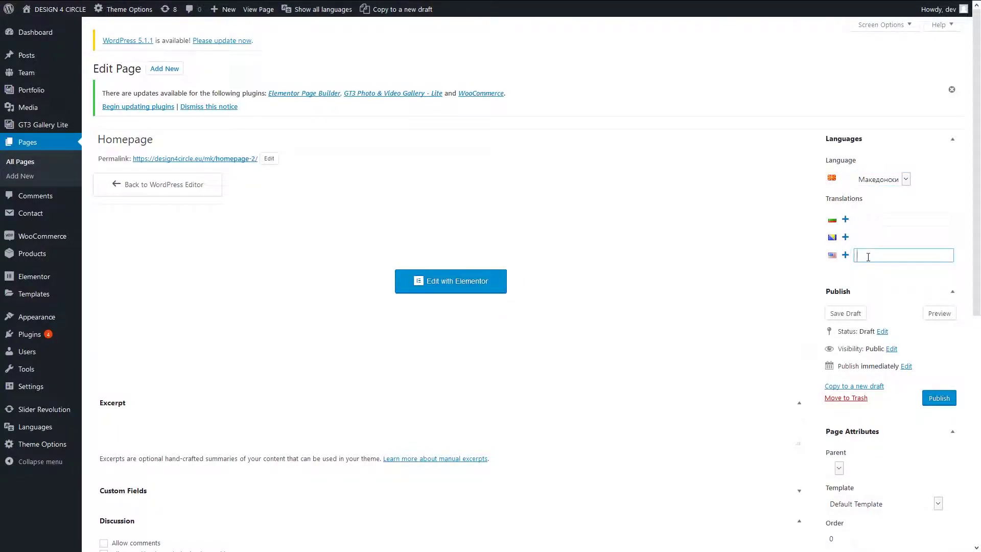
pyautogui.write('home')
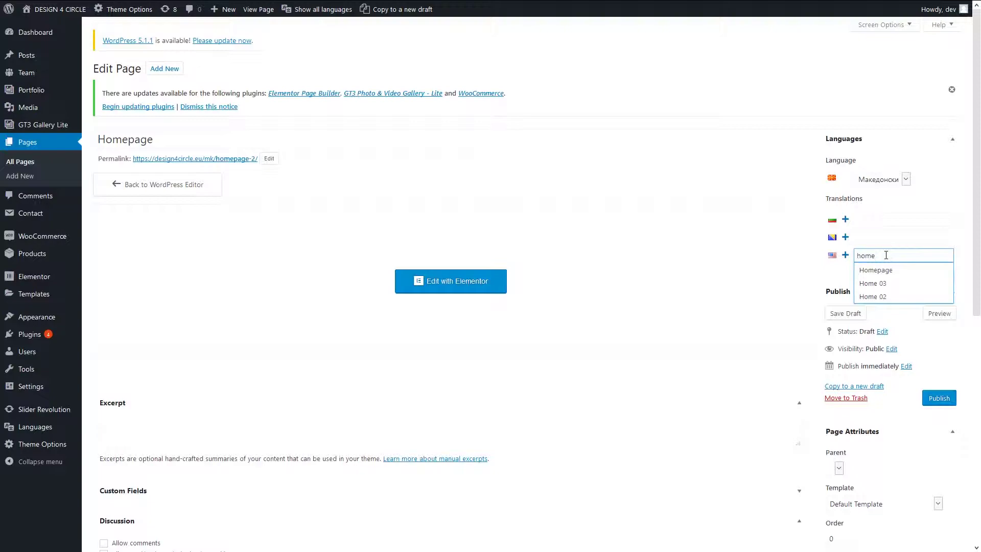
pyautogui.click(888, 274)
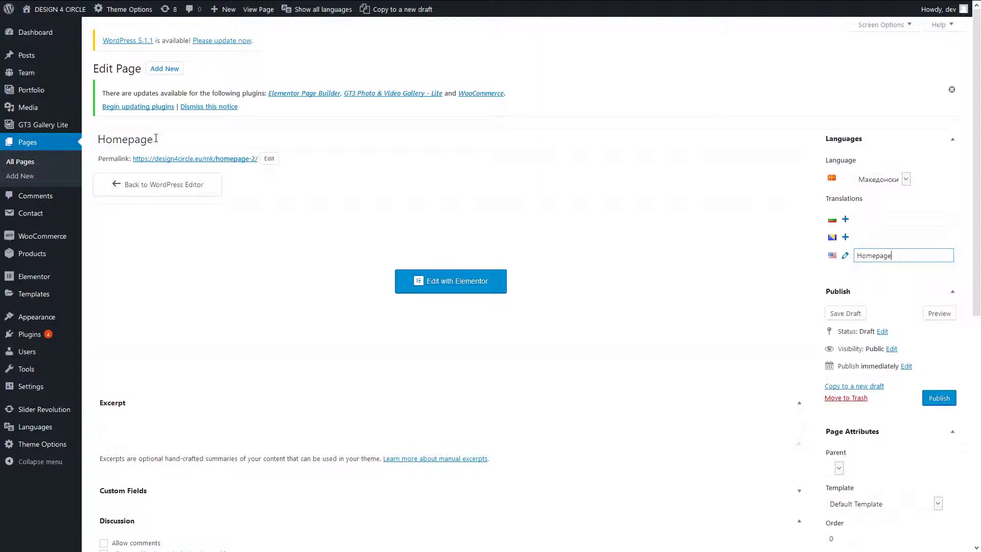
# Change the page title to "Насловна страна"
pyautogui.moveTo(153, 138); pyautogui.dragTo(44, 142)
pyautogui.write('Насловна стр')
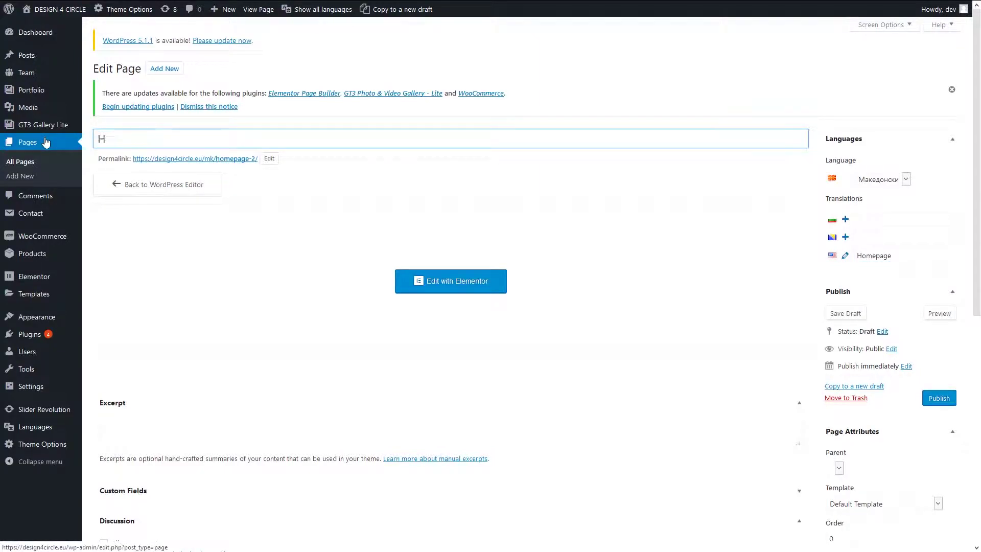
pyautogui.write('ана')
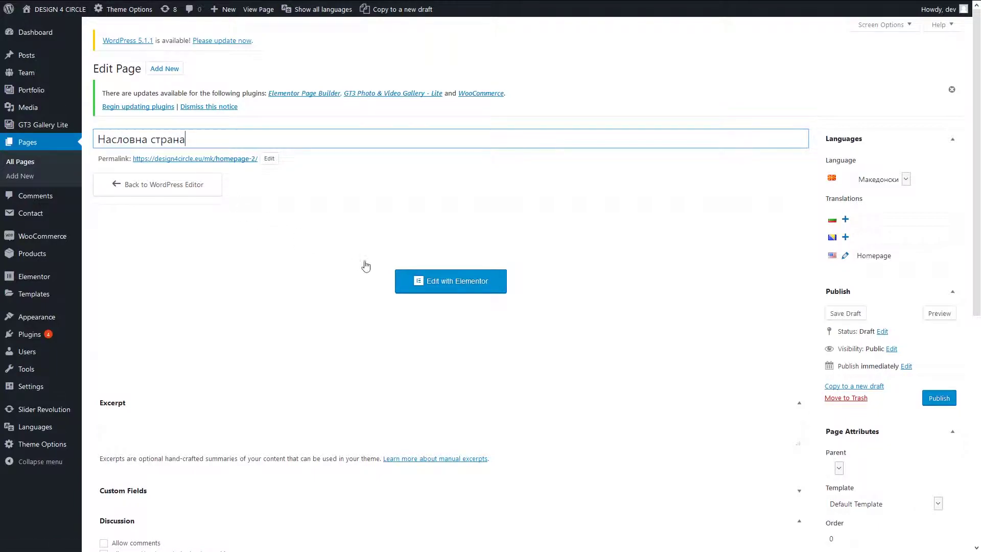
# Open the page in Elementor, agreeing to leave the current edit screen
pyautogui.click(450, 289)
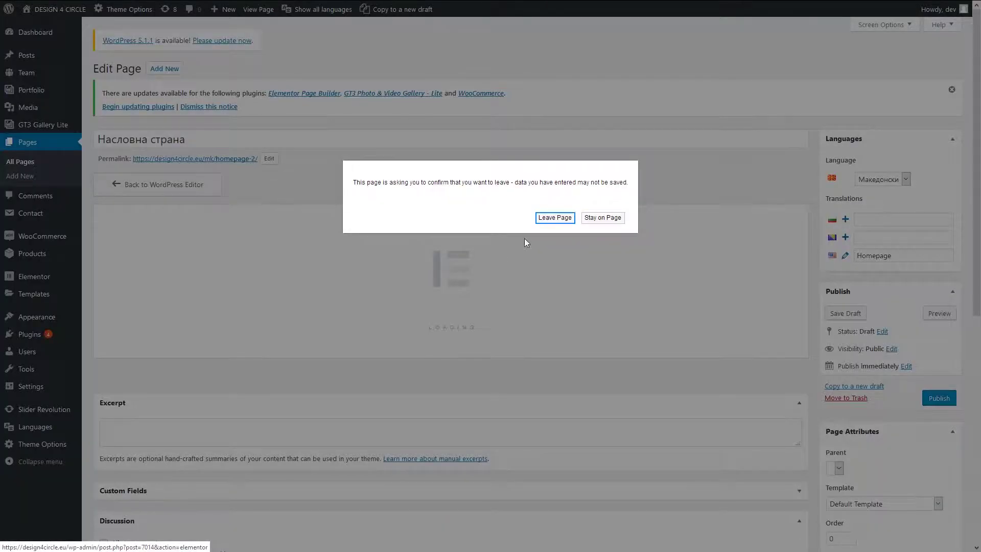
pyautogui.click(549, 220)
pyautogui.click(547, 219)
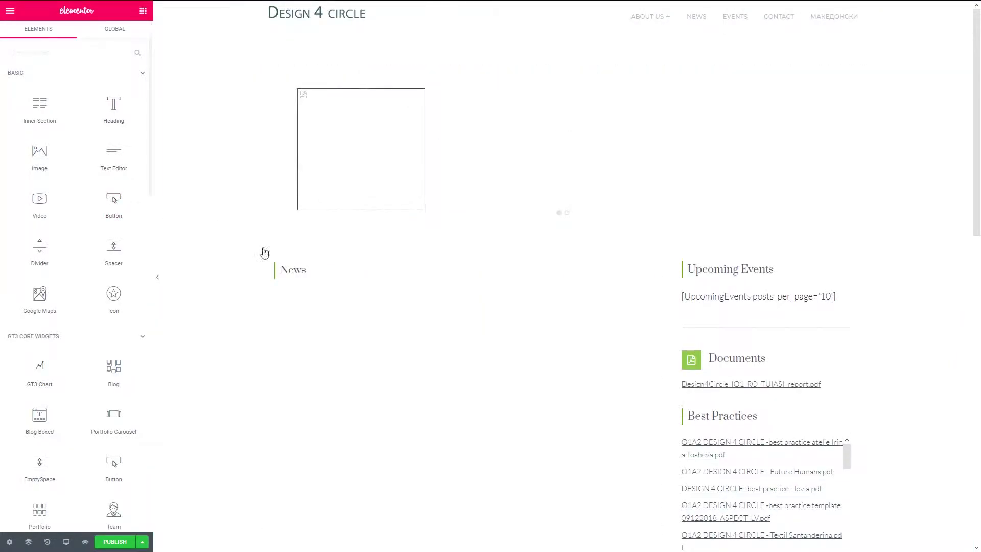
# Change the "News" heading on the page to "Новости"
pyautogui.scroll(-2, 322, 256)
pyautogui.scroll(-2, 332, 255)
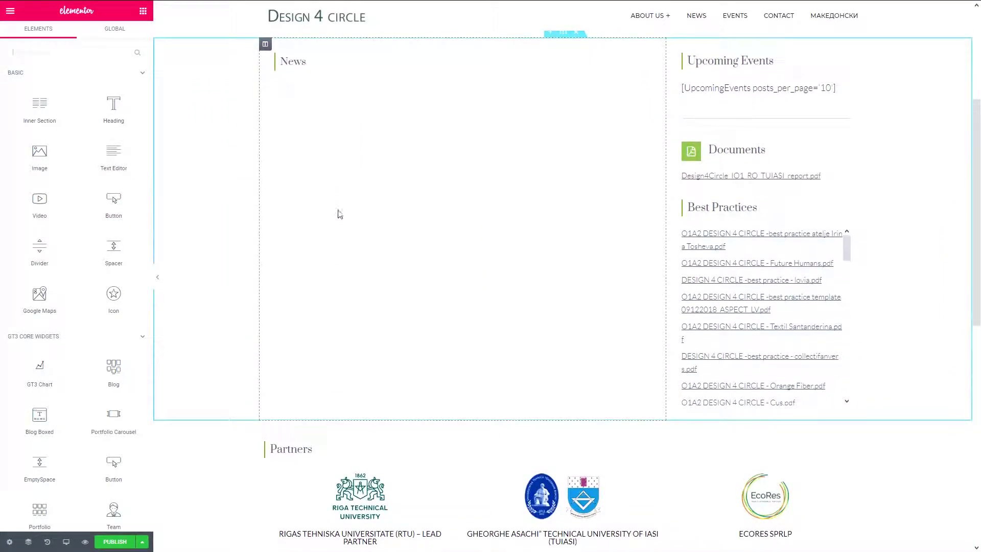
pyautogui.click(314, 65)
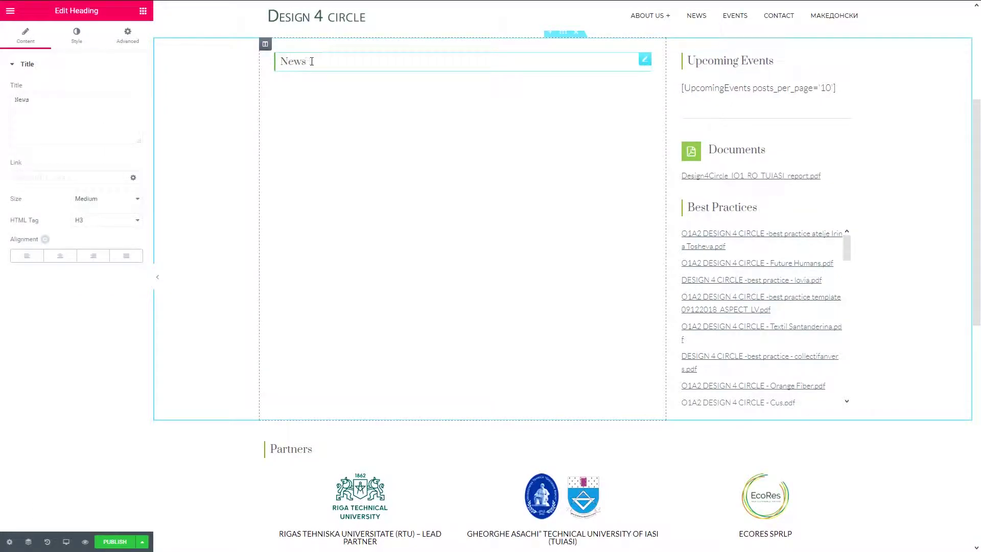
pyautogui.moveTo(46, 99); pyautogui.dragTo(14, 99)
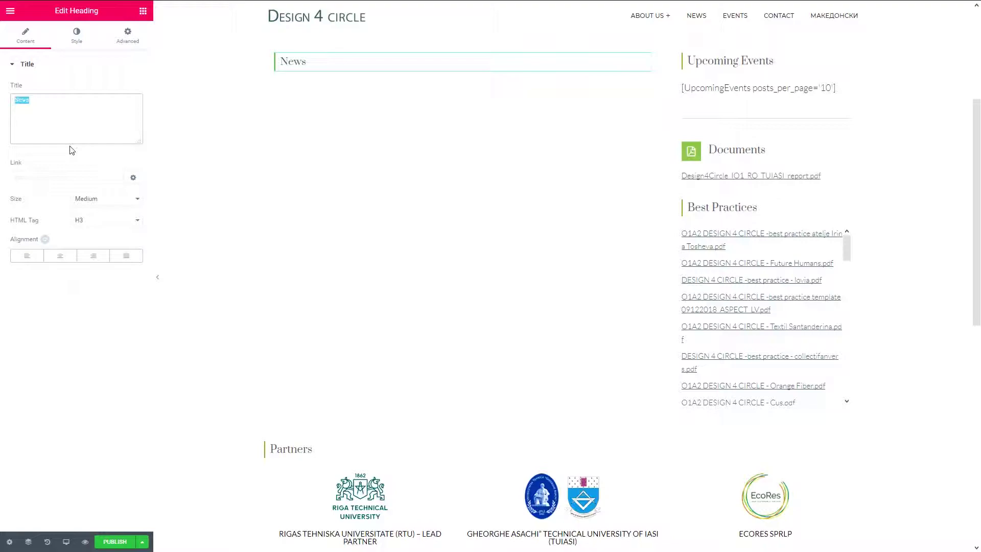
pyautogui.write('Ho')
pyautogui.write('вости')
# Change the "Upcoming Events" heading to "Настани"
pyautogui.click(756, 61)
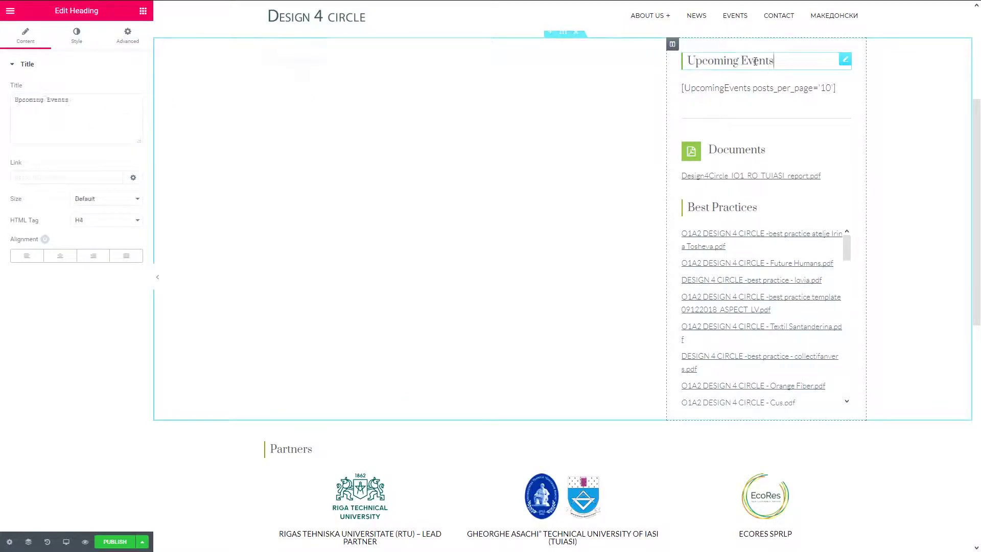
pyautogui.moveTo(79, 103); pyautogui.dragTo(18, 103)
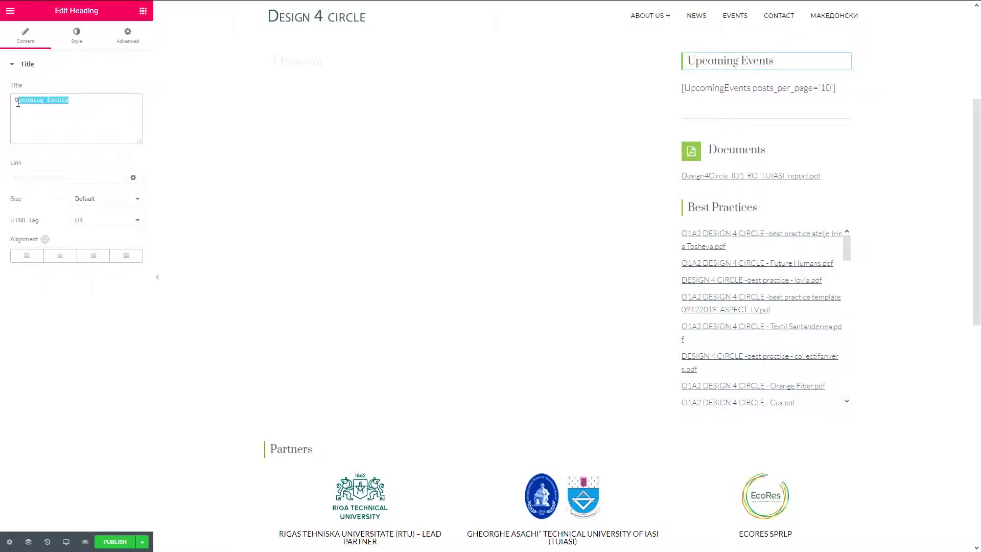
pyautogui.press('BackSpace')
pyautogui.write('Настани')
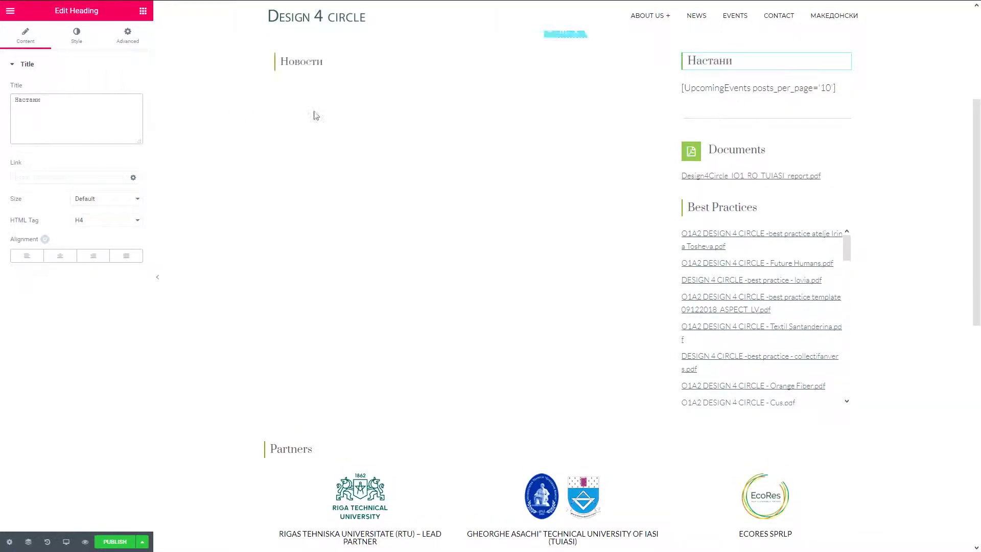
# Change the title of the "Documents" icon box to "Документи"
pyautogui.click(752, 149)
pyautogui.moveTo(75, 163); pyautogui.dragTo(13, 164)
pyautogui.write('Документи')
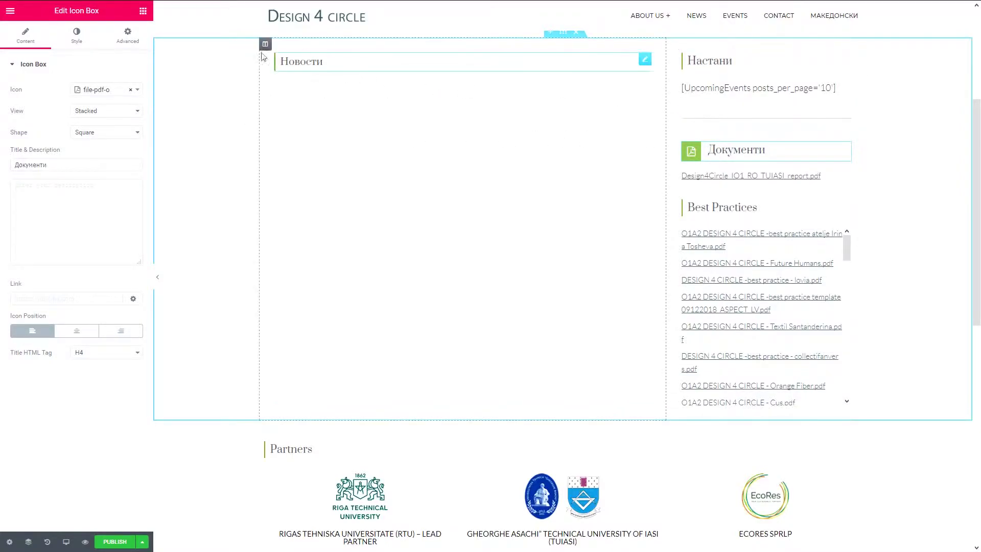
pyautogui.click(60, 166)
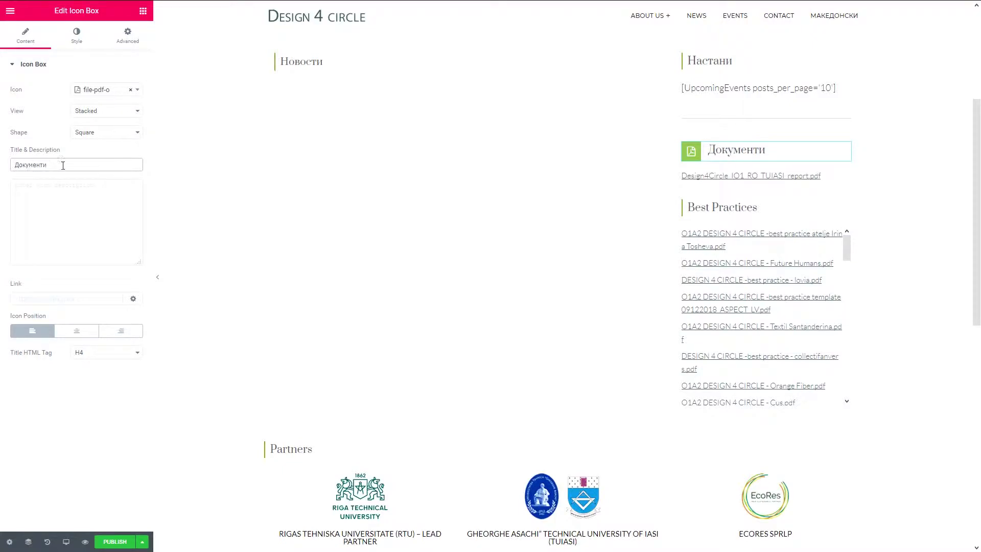
# Publish the translated homepage and open Elementor's main menu
pyautogui.click(115, 543)
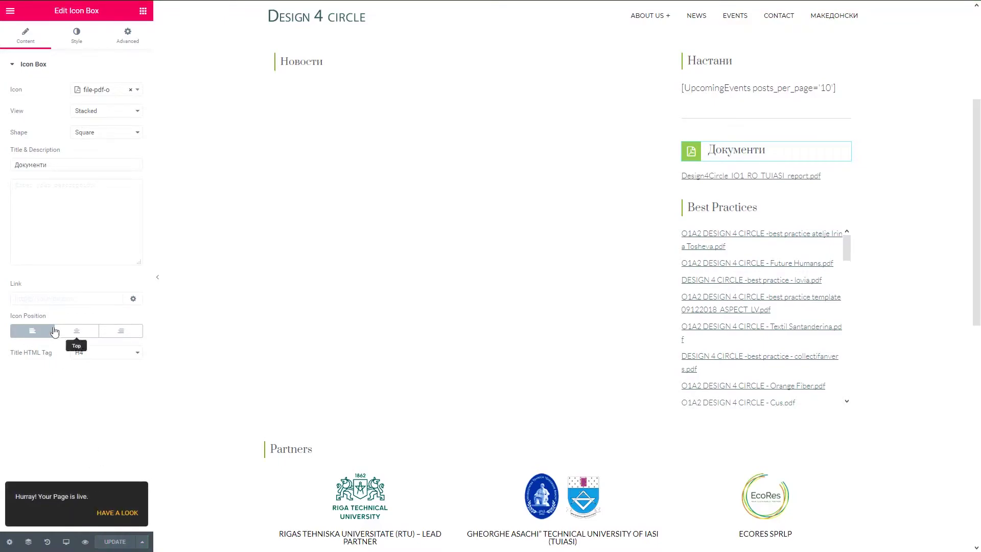
pyautogui.click(10, 11)
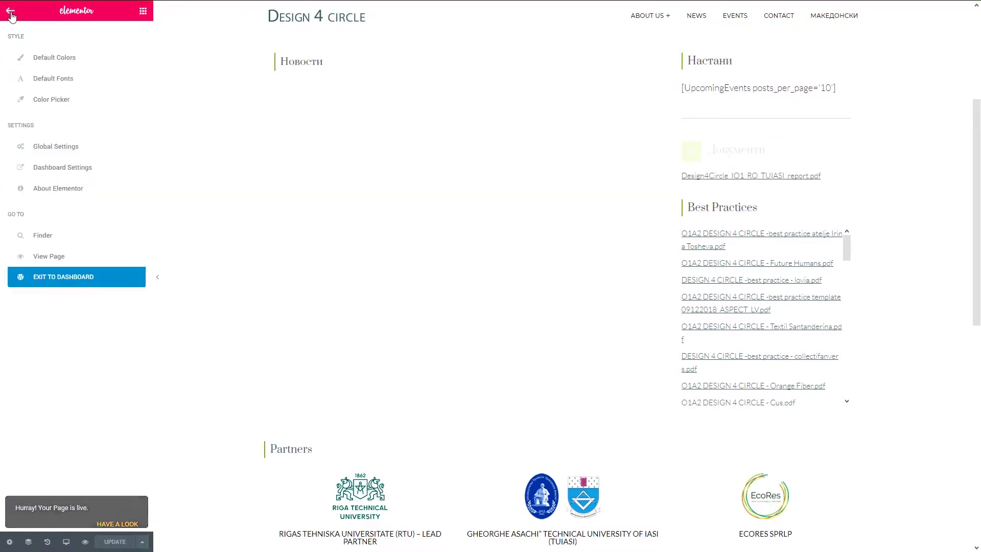